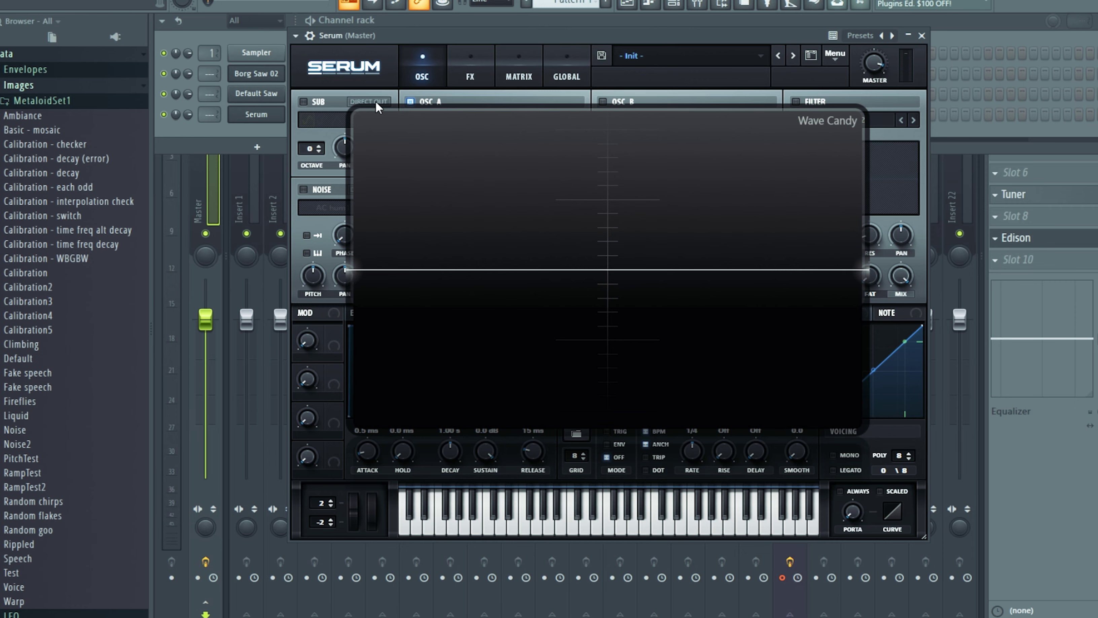
# Reposition the Wave Candy oscilloscope over Serum and play a note to inspect oscillator A's waveform
pyautogui.moveTo(530, 131); pyautogui.dragTo(555, 346)
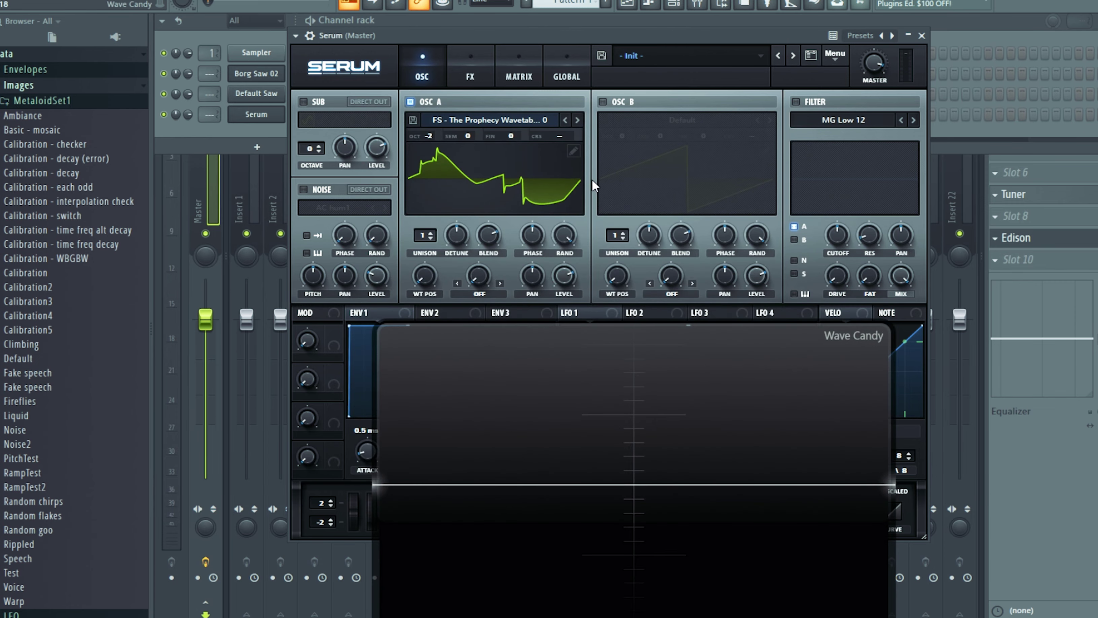
pyautogui.moveTo(667, 431); pyautogui.dragTo(676, 245)
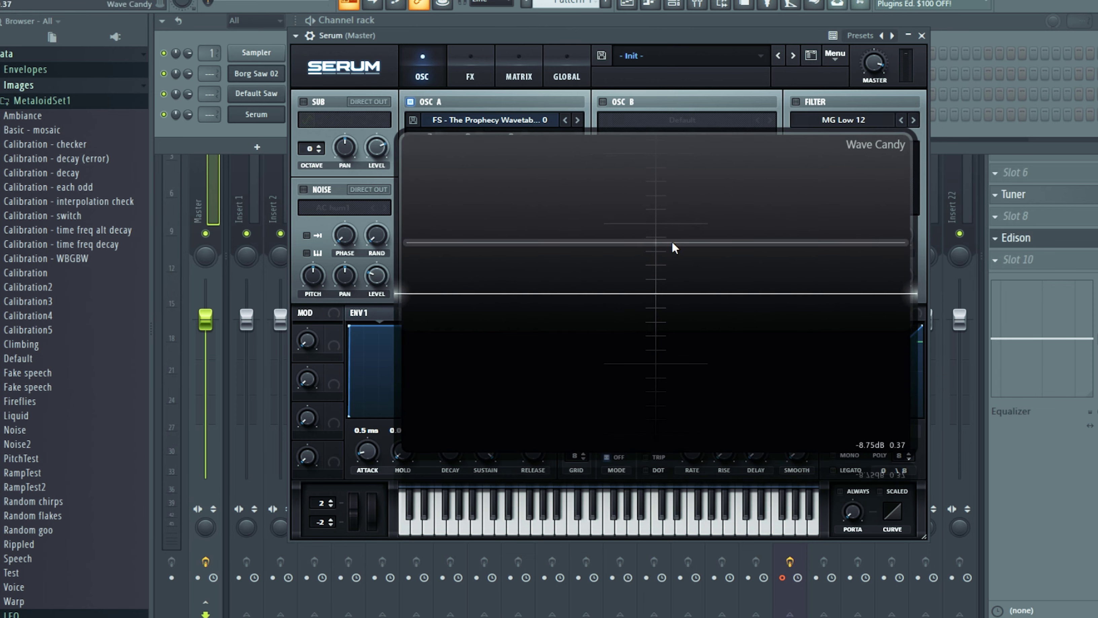
pyautogui.moveTo(631, 201); pyautogui.dragTo(627, 188)
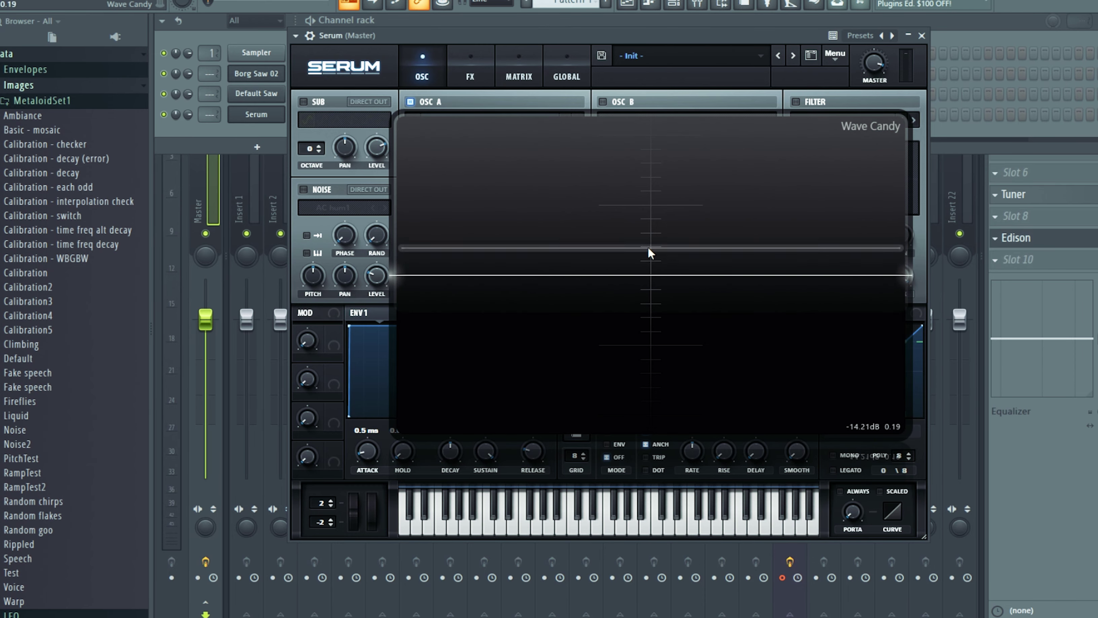
pyautogui.press('x')
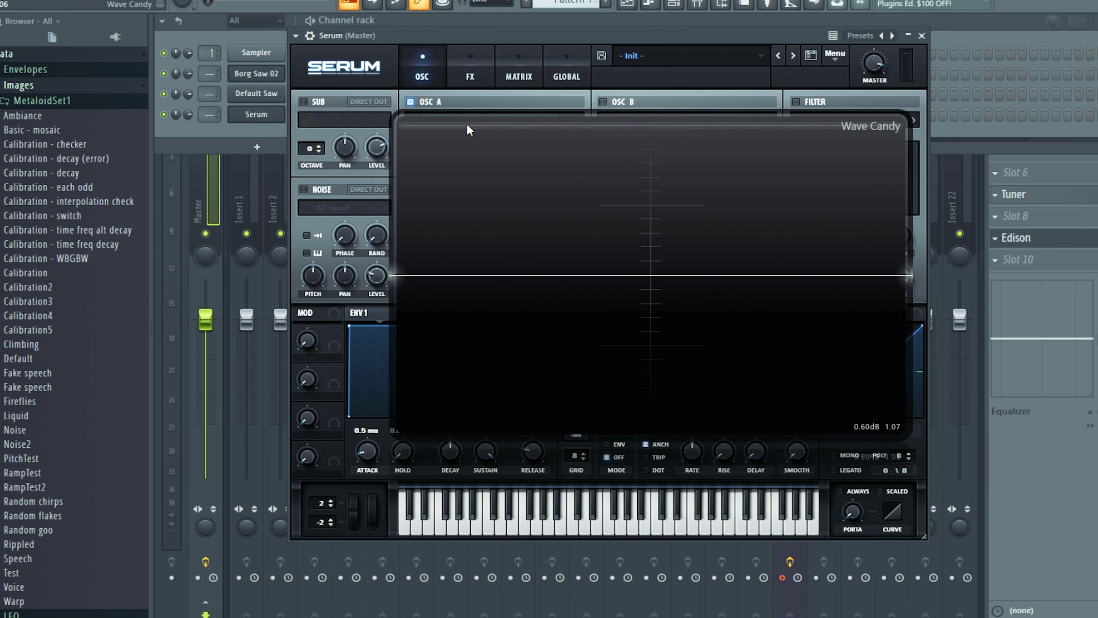
pyautogui.click(411, 101)
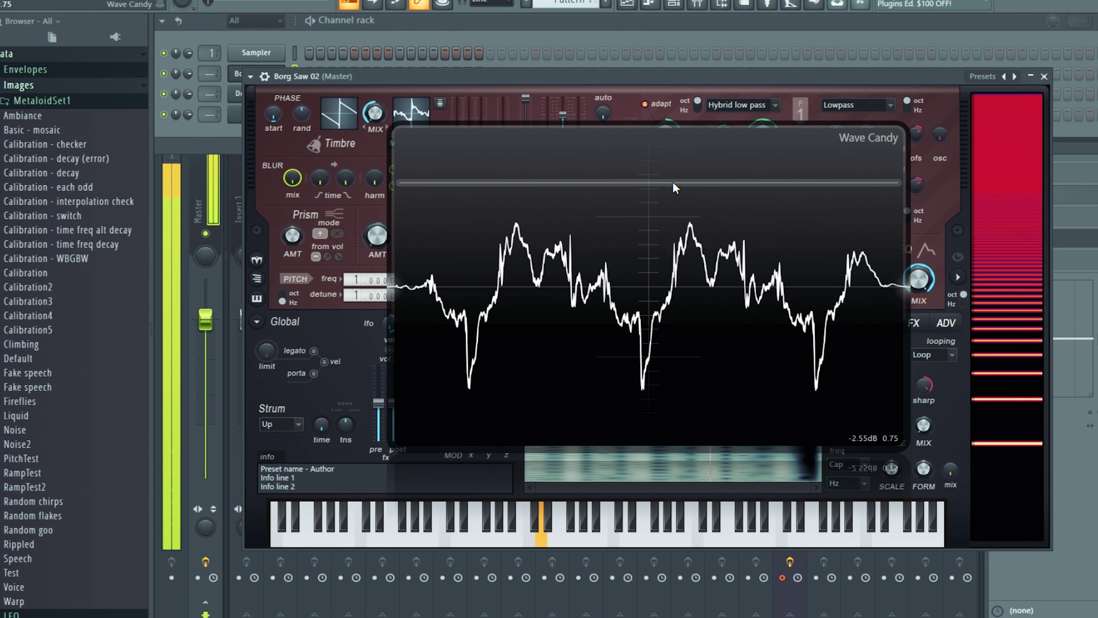
# Switch between the Serum, Borg Saw 02 and Default Saw channels to compare the instruments
pyautogui.moveTo(323, 84); pyautogui.dragTo(344, 55)
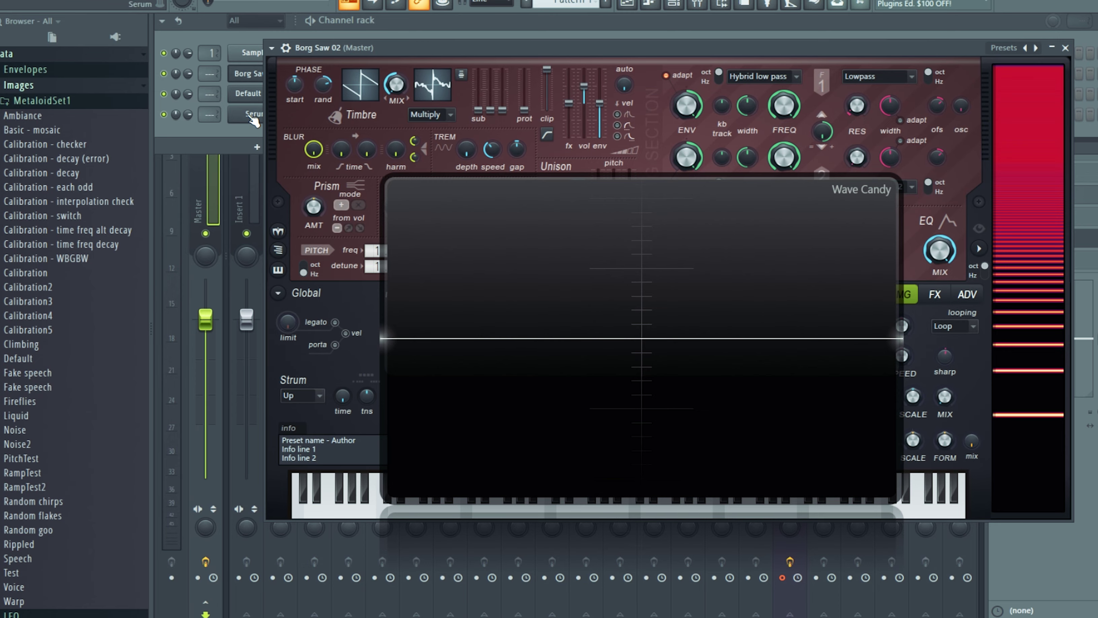
pyautogui.click(250, 115)
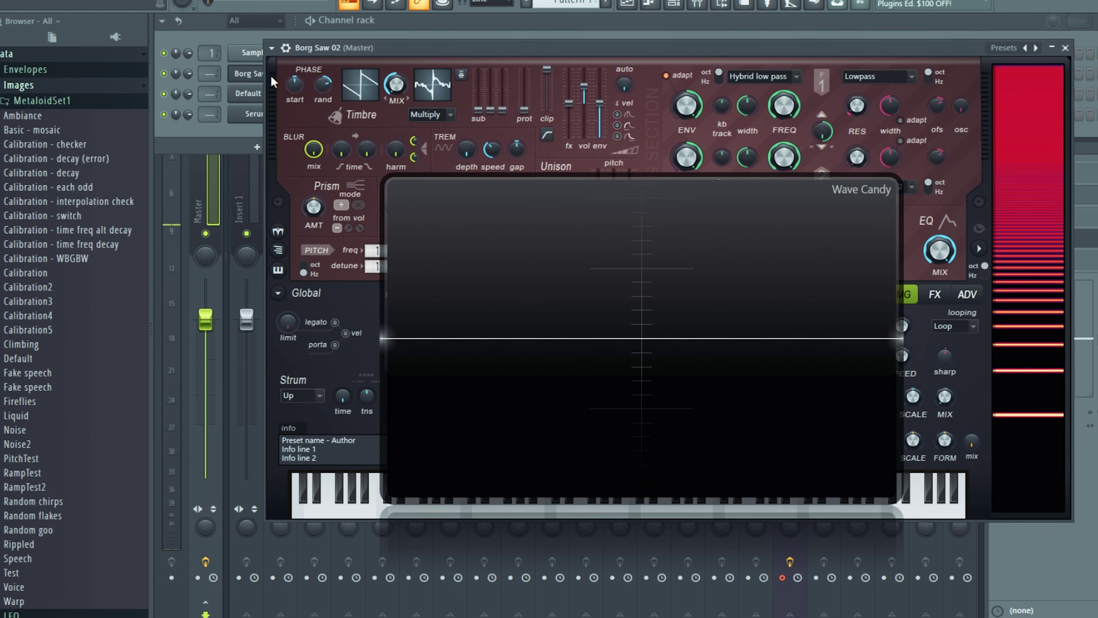
pyautogui.click(256, 73)
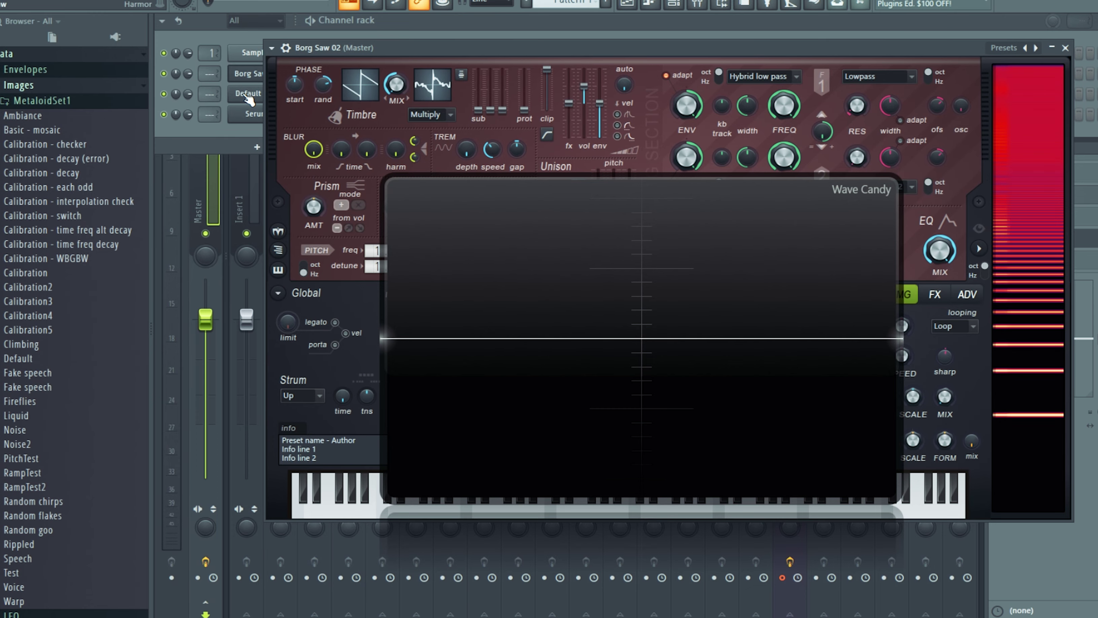
pyautogui.click(248, 97)
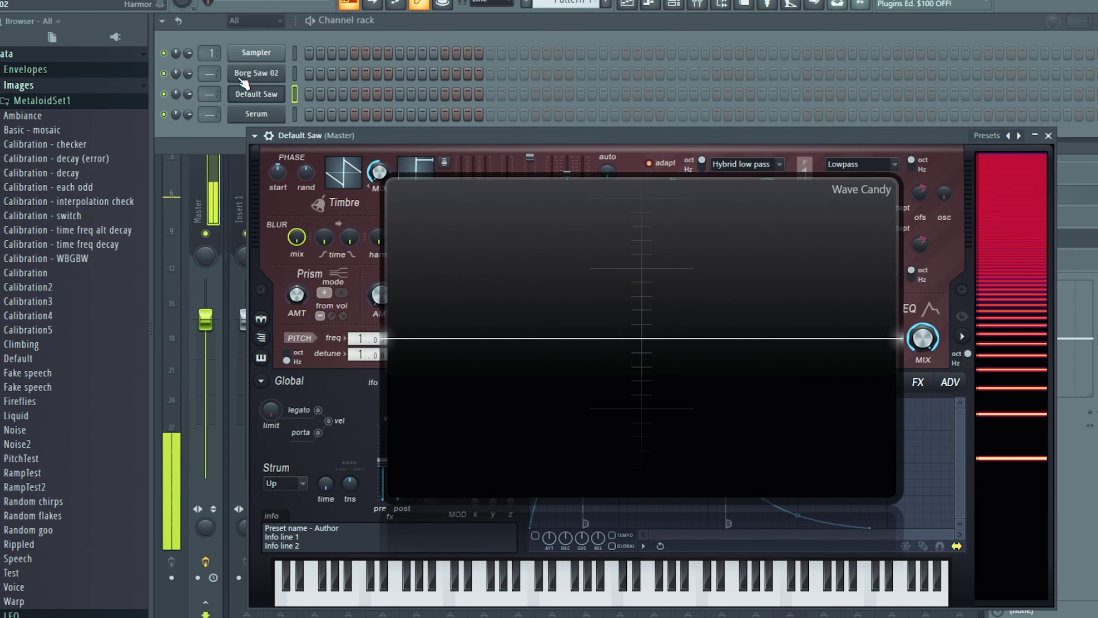
pyautogui.click(256, 73)
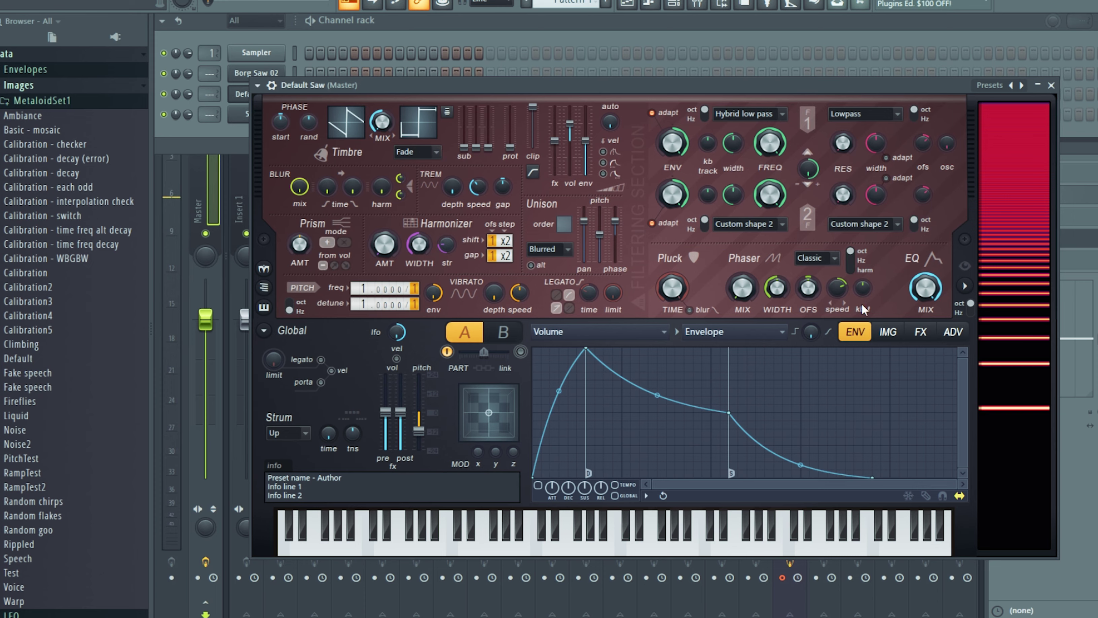
# Load FS - The Prophecy Wavetables - Borg - Saw 02 into Default Saw's image resynthesis and audition it
pyautogui.click(890, 332)
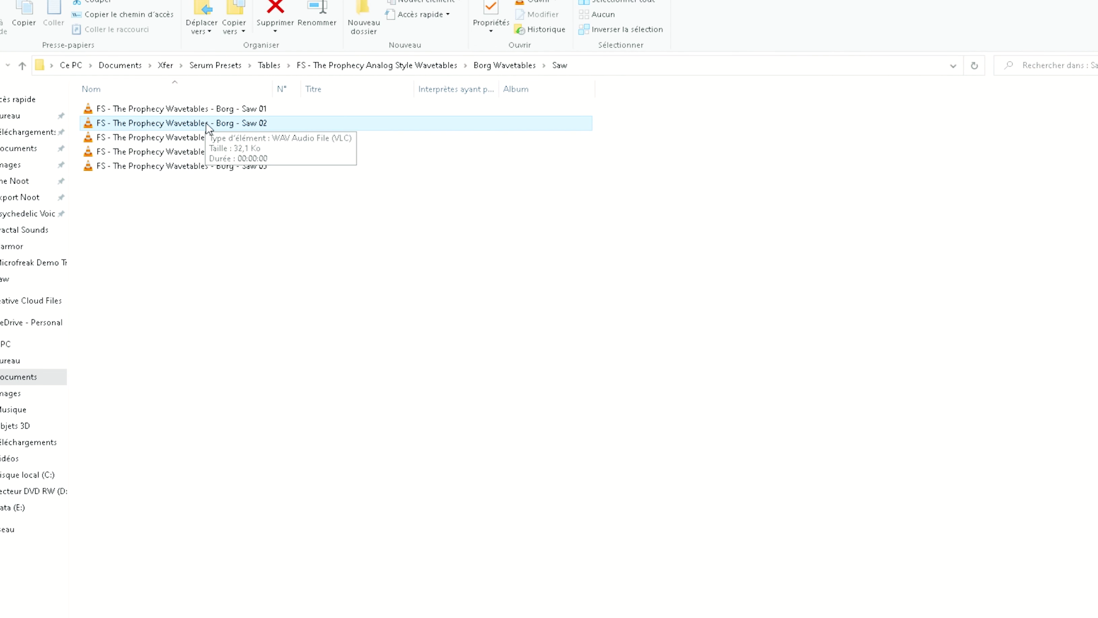
pyautogui.moveTo(217, 123); pyautogui.dragTo(633, 433)
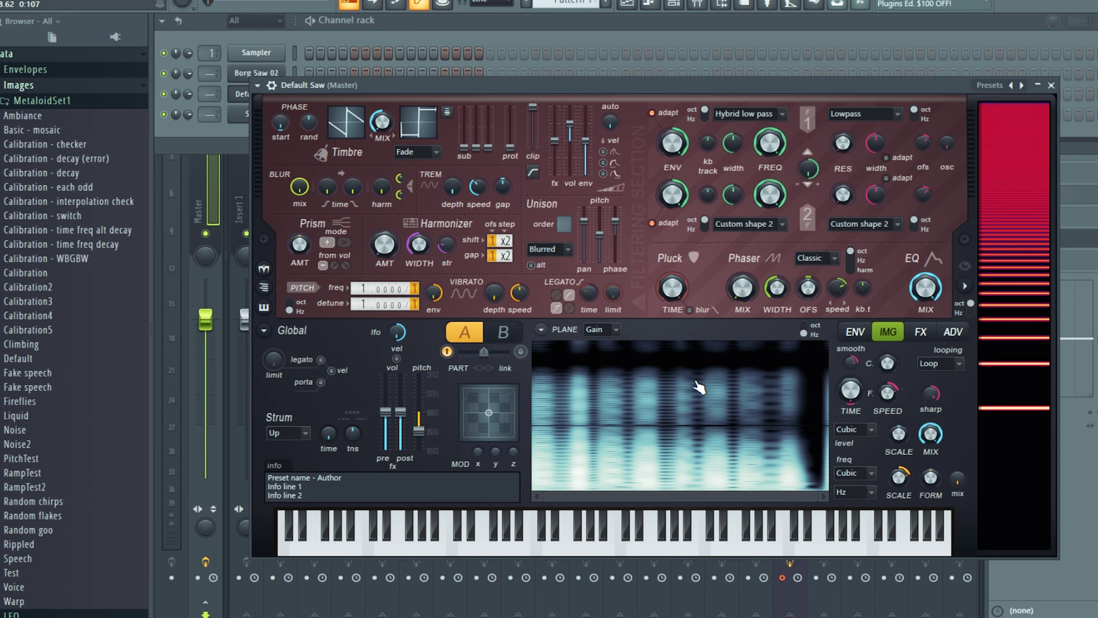
pyautogui.click(668, 413)
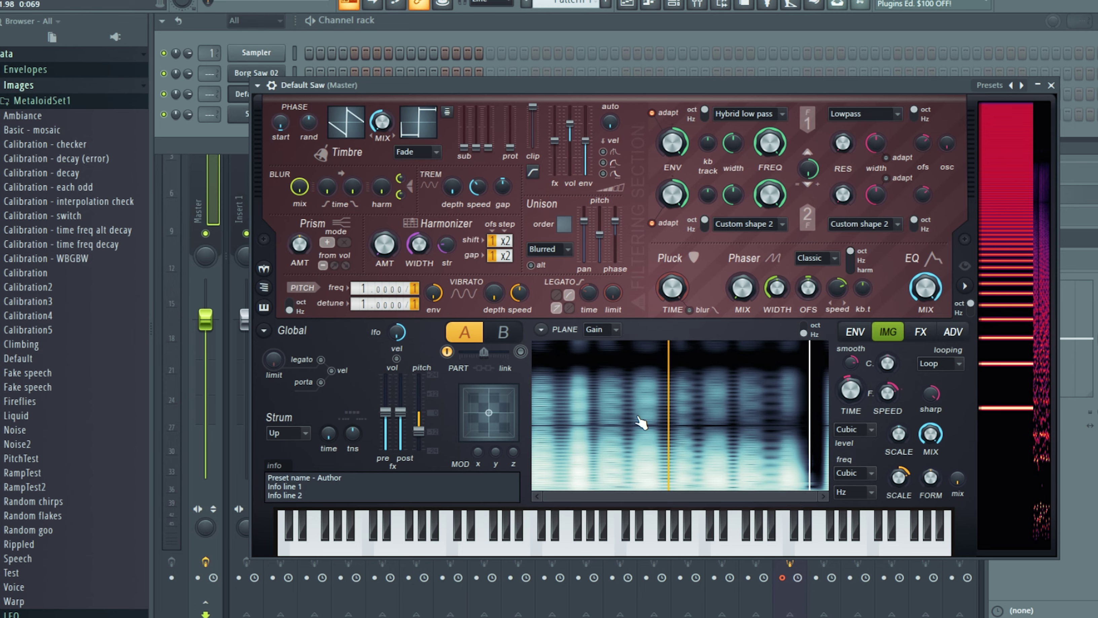
pyautogui.press('x')
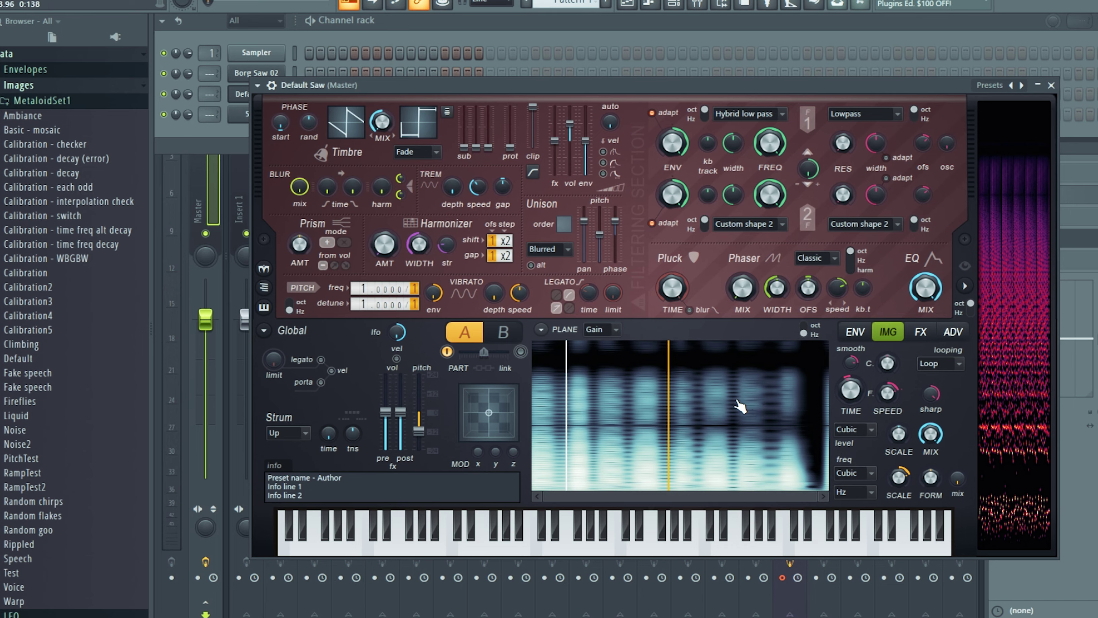
# Turn down the image's fine speed, sharpening and smoothing, and adjust its frequency scale in Default Saw
pyautogui.moveTo(892, 389); pyautogui.dragTo(893, 416)
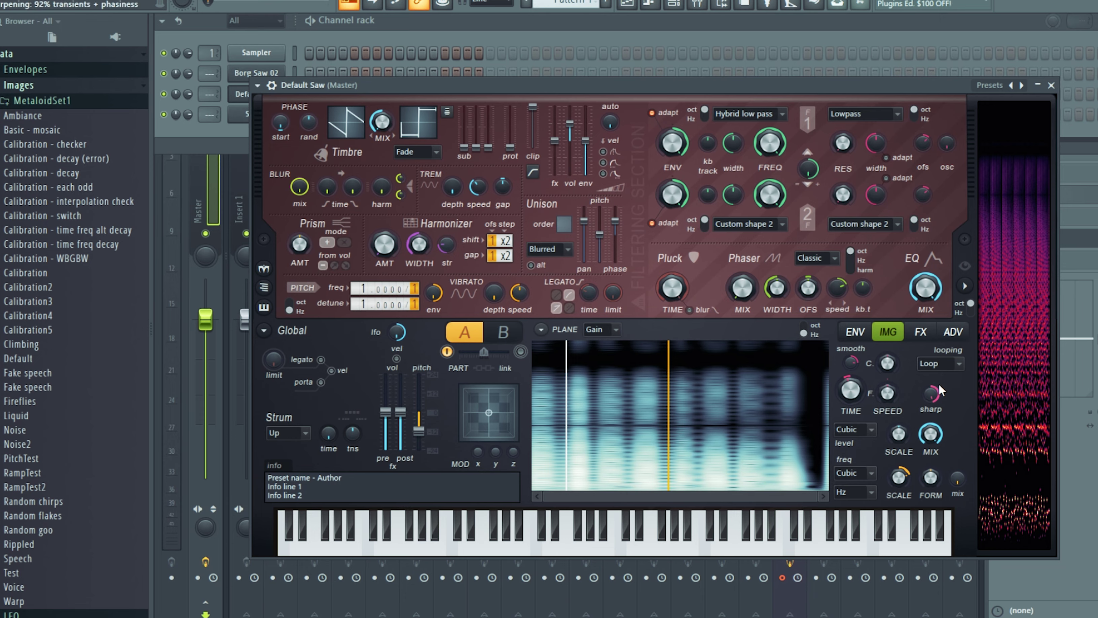
pyautogui.moveTo(931, 393); pyautogui.dragTo(931, 407)
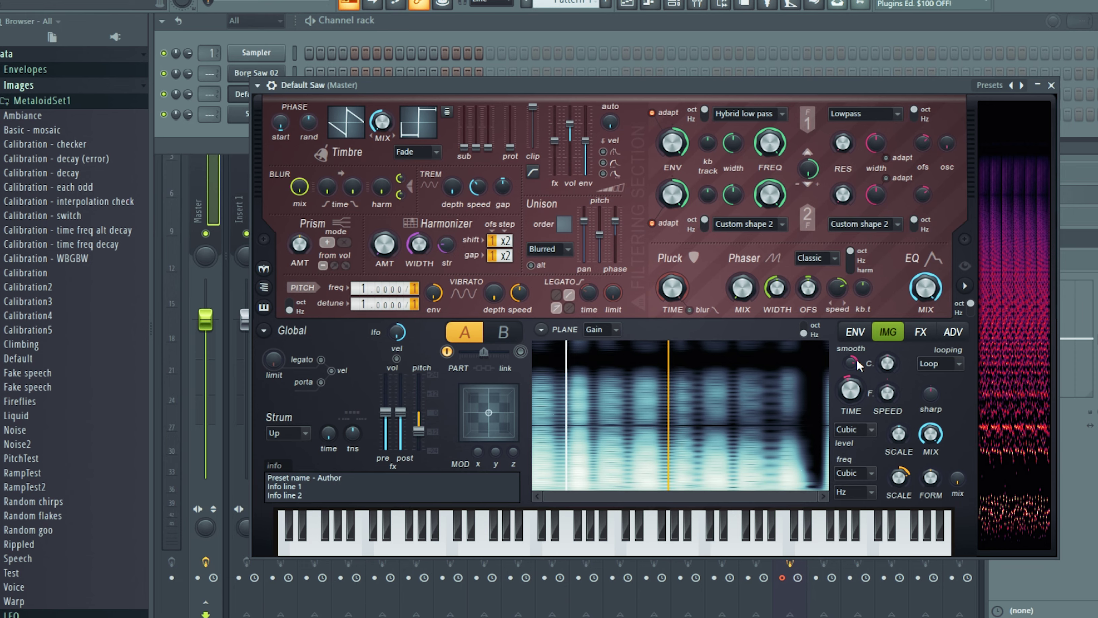
pyautogui.moveTo(851, 362); pyautogui.dragTo(850, 383)
pyautogui.moveTo(905, 477); pyautogui.dragTo(905, 480)
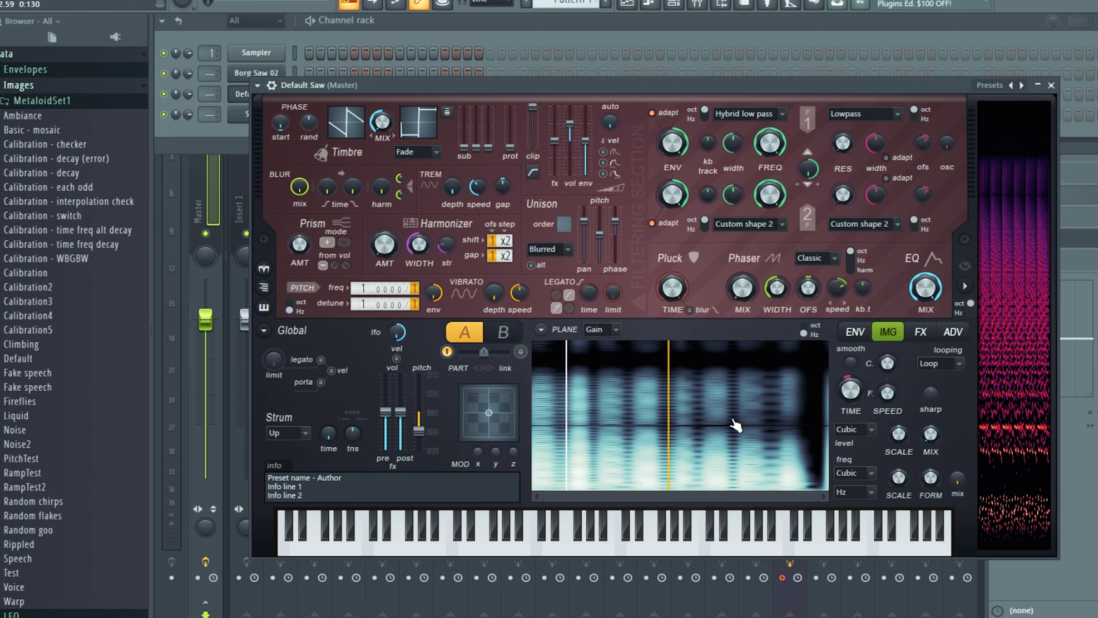
# Move Default Saw's image time position from the middle of the wavetable to near its start to compare frames
pyautogui.click(716, 415)
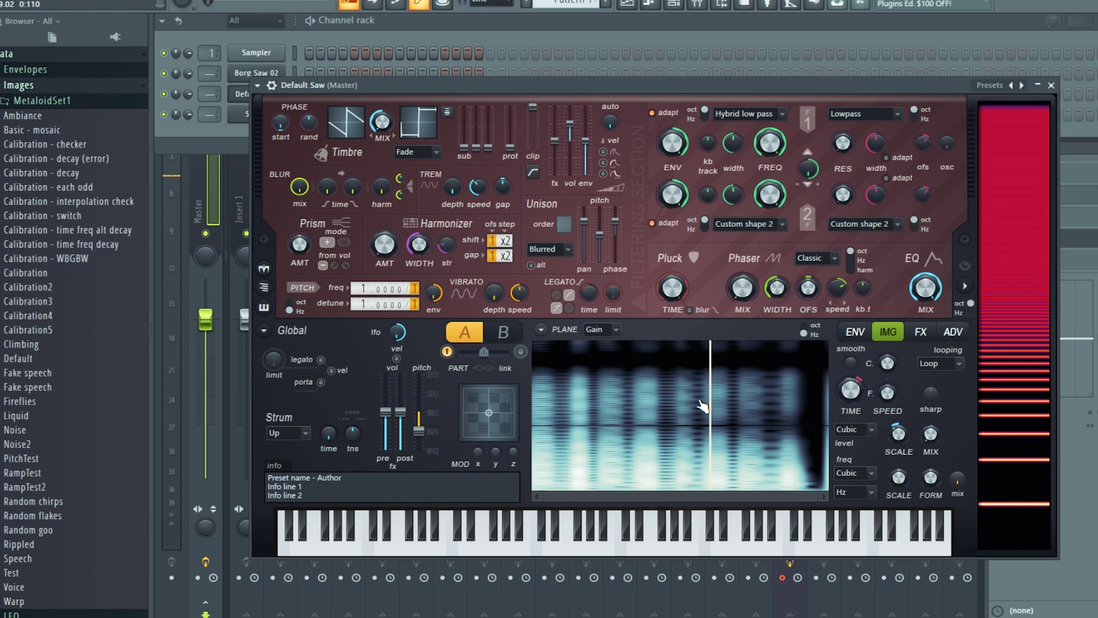
pyautogui.click(718, 415)
pyautogui.moveTo(716, 411); pyautogui.dragTo(616, 410)
pyautogui.click(583, 410)
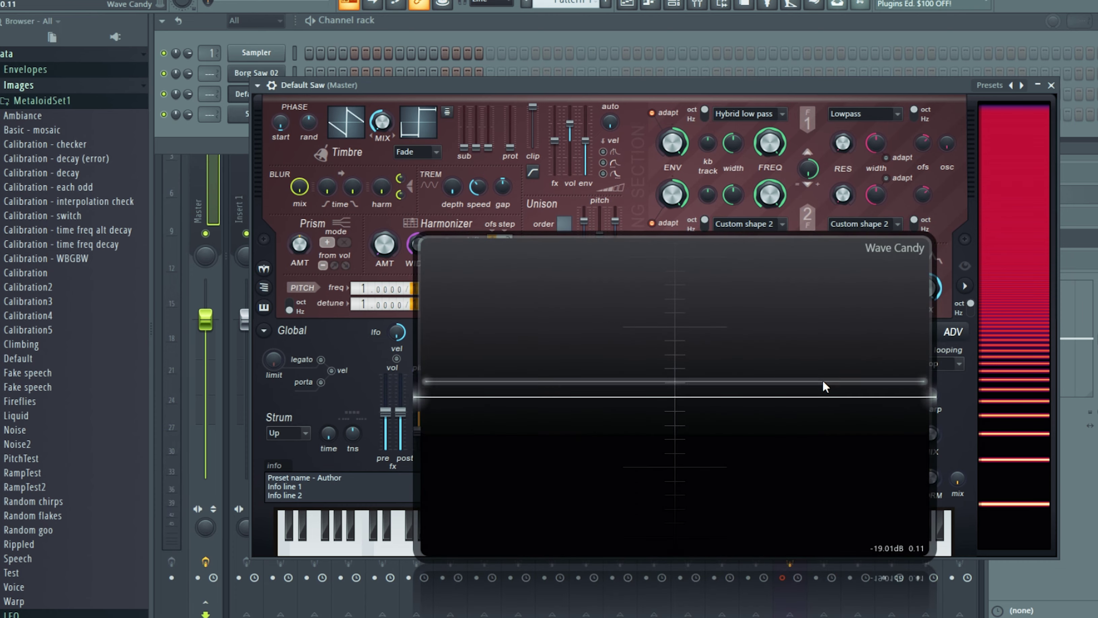
# Move the Wave Candy oscilloscope clear of the image and scan further wavetable positions in Default Saw
pyautogui.moveTo(773, 358); pyautogui.dragTo(328, 316)
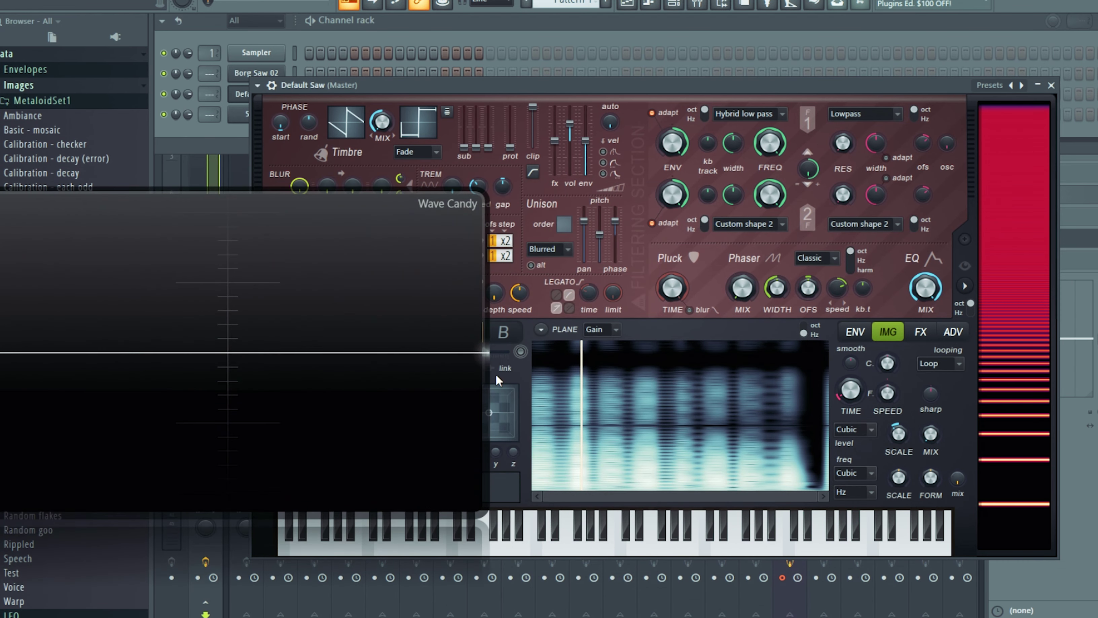
pyautogui.moveTo(544, 405)
pyautogui.mouseDown()
pyautogui.moveTo(575, 410)
pyautogui.moveTo(562, 406)
pyautogui.mouseUp()
pyautogui.click(580, 406)
pyautogui.click(663, 407)
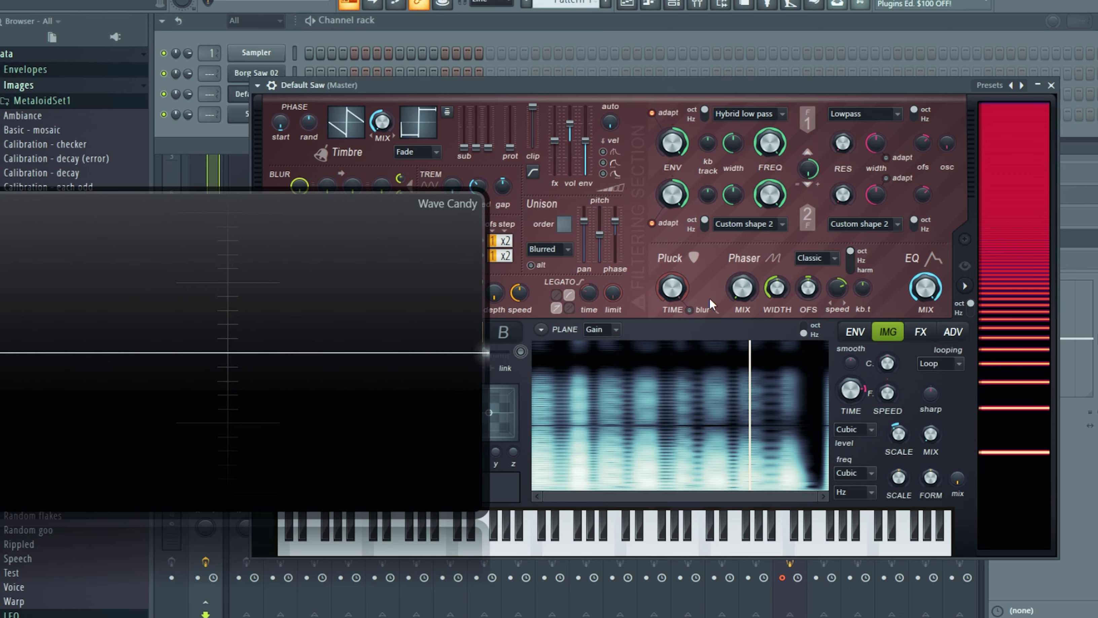
pyautogui.moveTo(351, 239); pyautogui.dragTo(258, 245)
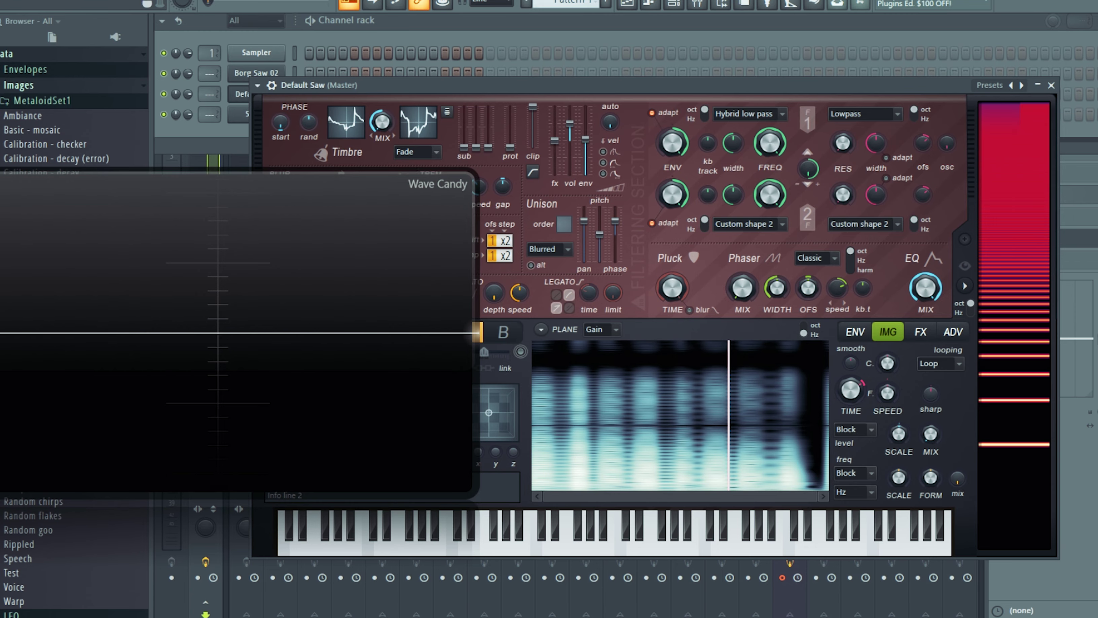
# Show Serum, move the oscilloscope clear of its oscillators and try oscillator A's wavetable position
pyautogui.click(248, 115)
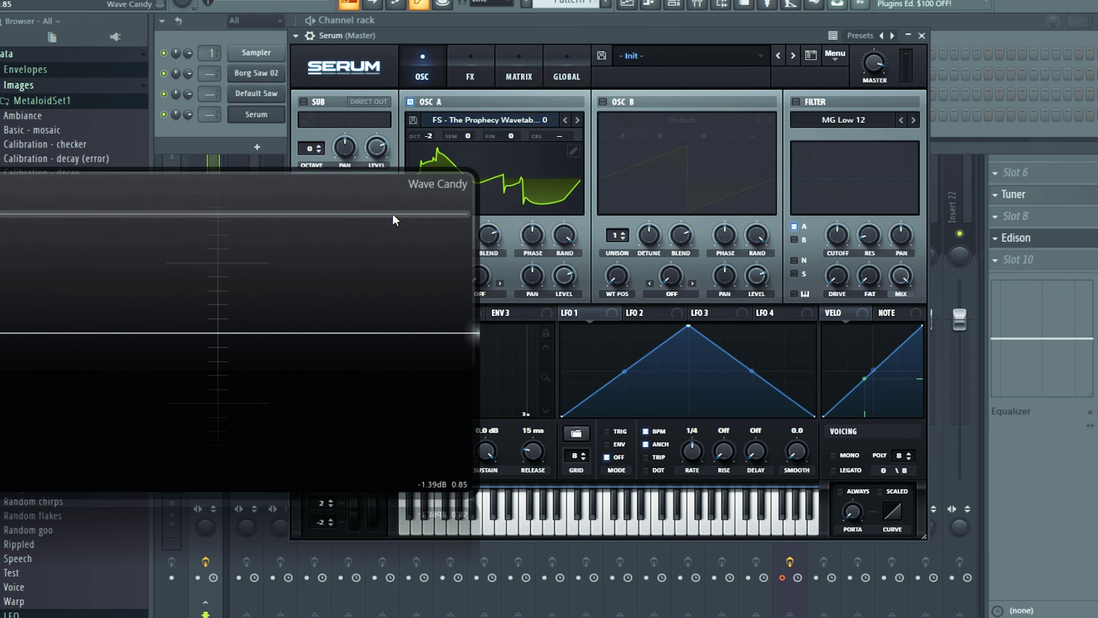
pyautogui.moveTo(394, 211); pyautogui.dragTo(219, 236)
pyautogui.moveTo(422, 275)
pyautogui.mouseDown()
pyautogui.moveTo(433, 135)
pyautogui.moveTo(452, 85)
pyautogui.moveTo(424, 234)
pyautogui.moveTo(421, 276)
pyautogui.moveTo(438, 269)
pyautogui.moveTo(446, 156)
pyautogui.moveTo(434, 277)
pyautogui.mouseUp()
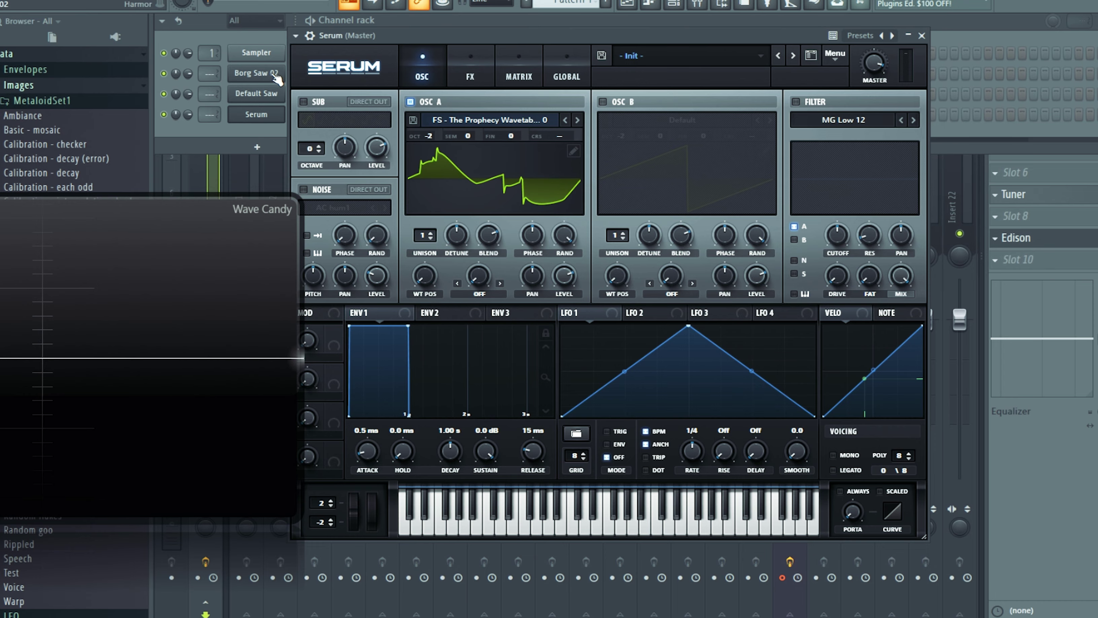
# Open the Borg Saw 02 instrument and sweep the frequency of filter 1
pyautogui.click(268, 74)
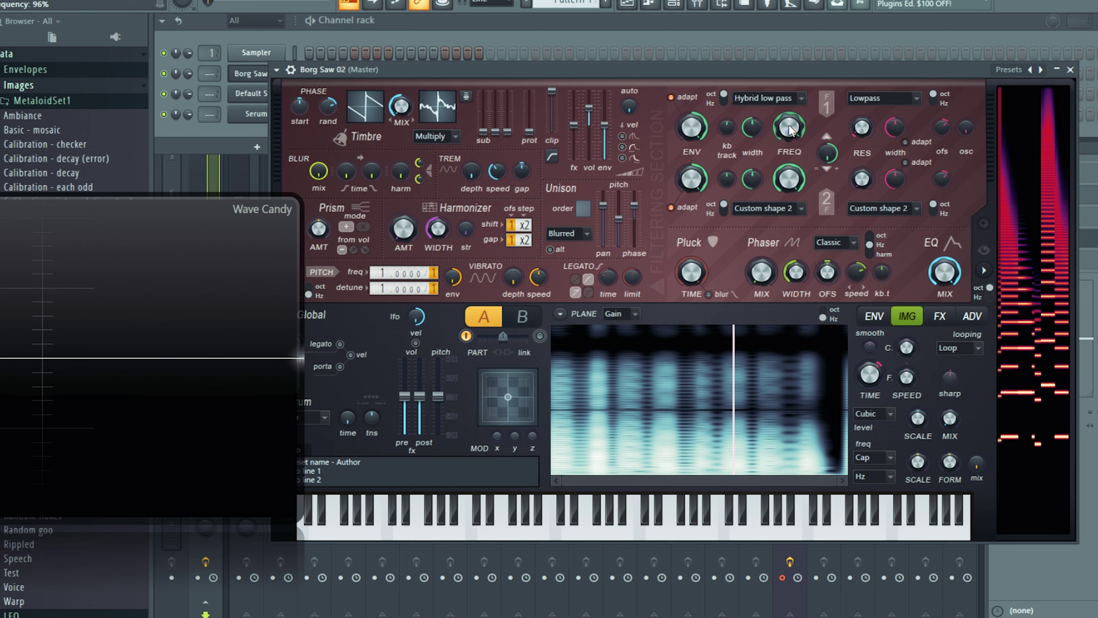
pyautogui.moveTo(788, 130); pyautogui.dragTo(788, 61)
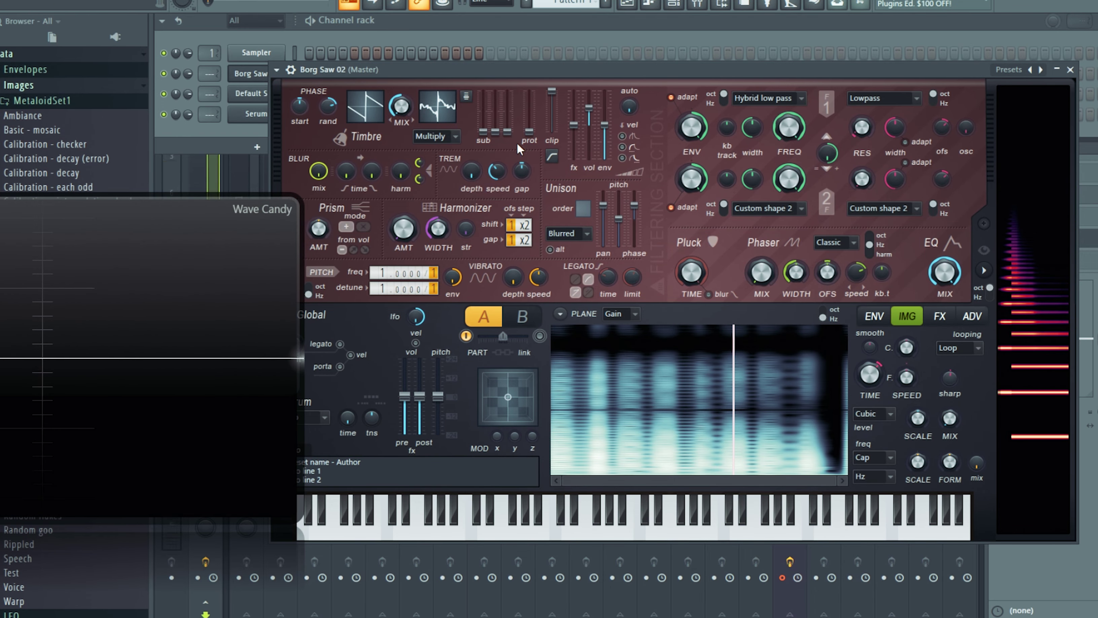
# Analyze an FS - The Prophecy wavetable file as the single-cycle waveform for Borg Saw 02's second timbre
pyautogui.rightClick(440, 115)
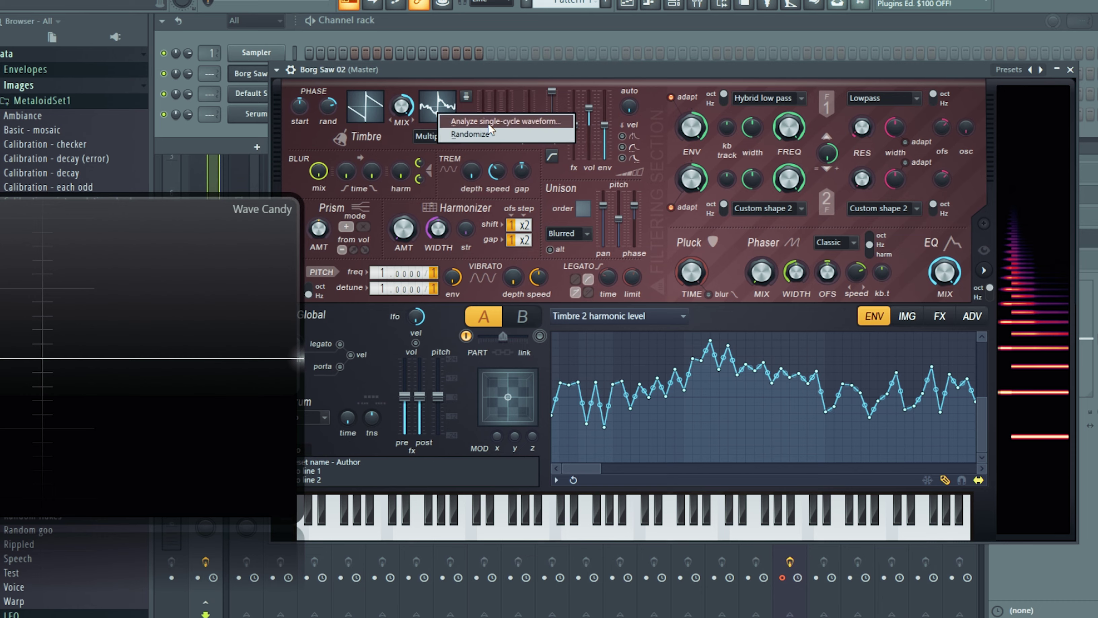
pyautogui.click(522, 123)
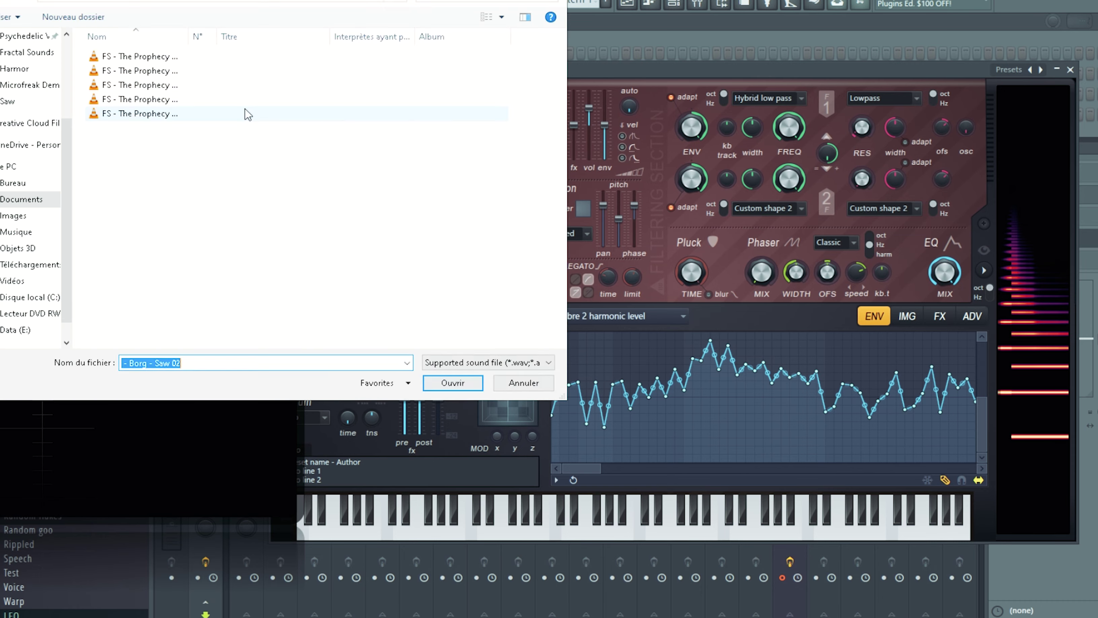
pyautogui.doubleClick(156, 72)
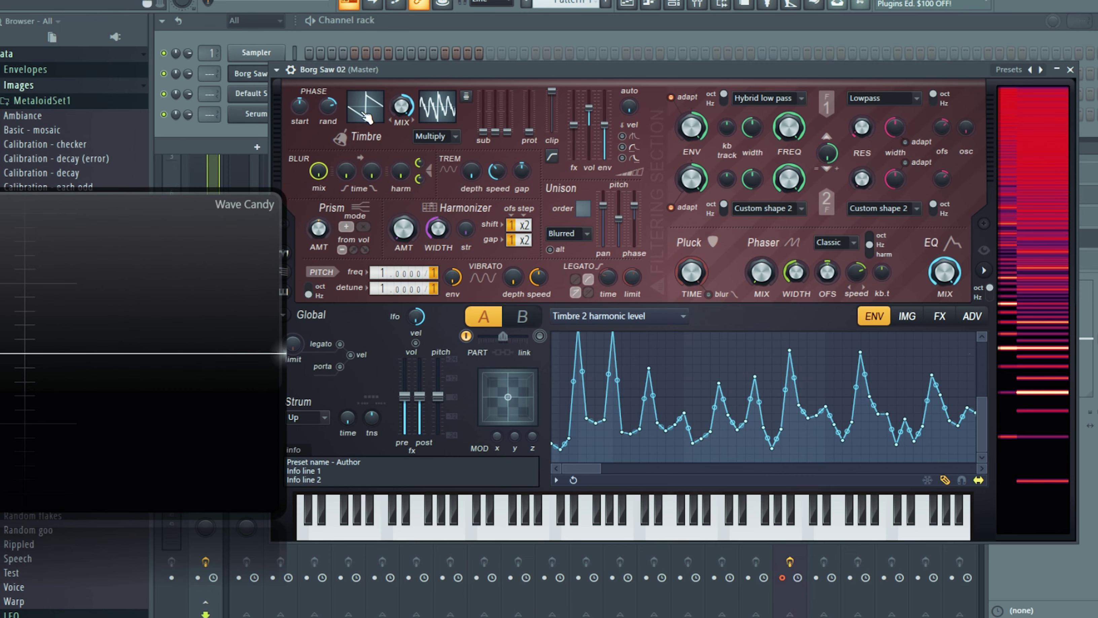
# Sweep the mix between the two timbres and try the Subtract blending mode
pyautogui.moveTo(404, 108); pyautogui.dragTo(403, 149)
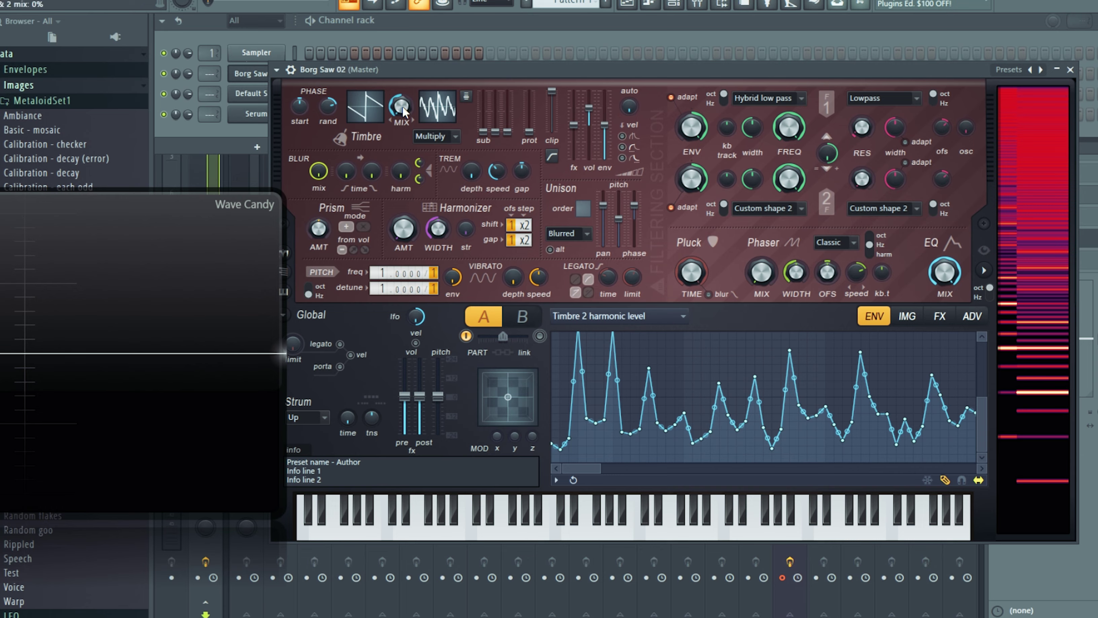
pyautogui.moveTo(403, 110); pyautogui.dragTo(403, 108)
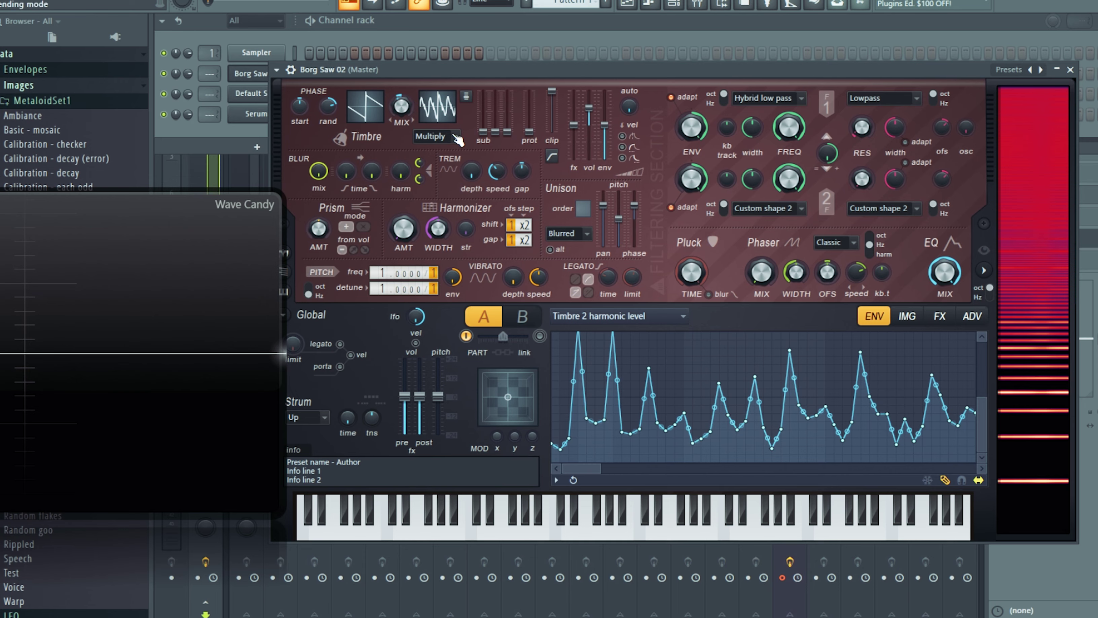
pyautogui.click(454, 137)
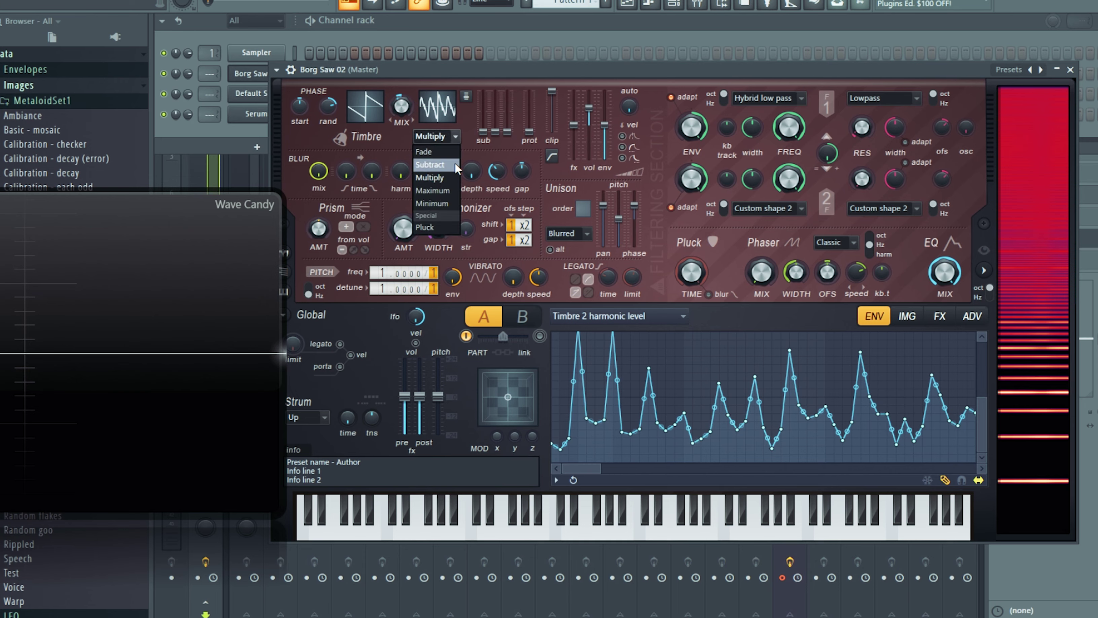
pyautogui.click(454, 164)
pyautogui.moveTo(403, 107)
pyautogui.mouseDown()
pyautogui.moveTo(403, 93)
pyautogui.moveTo(402, 126)
pyautogui.mouseUp()
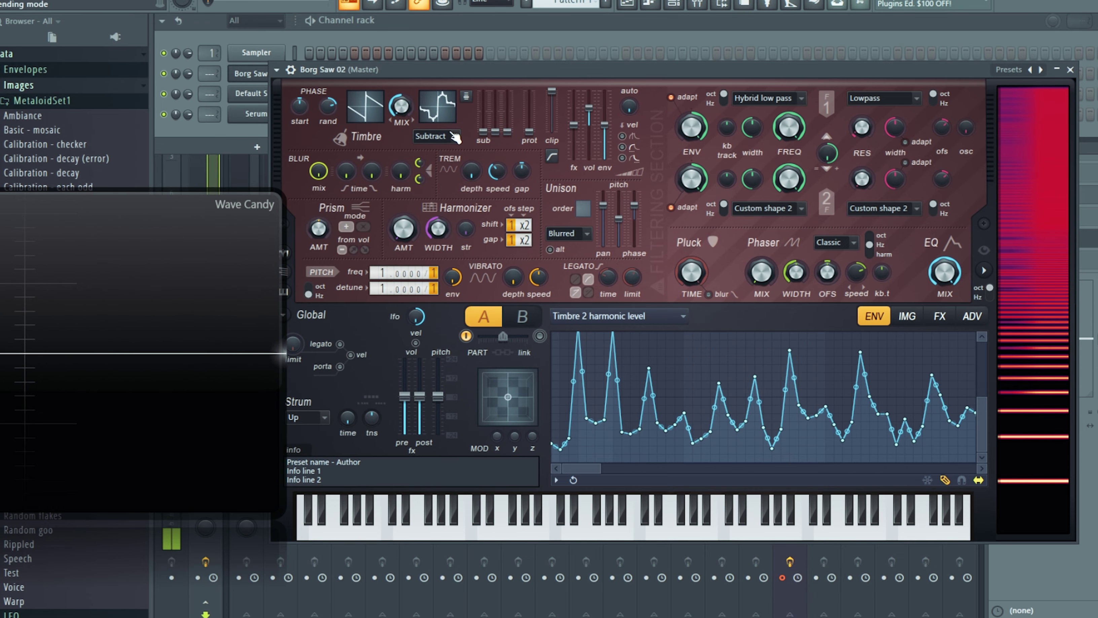
# Set the timbre blending mode to Maximum and dismiss the second timbre's waveform options
pyautogui.scroll(-2, 455, 136)
pyautogui.rightClick(434, 108)
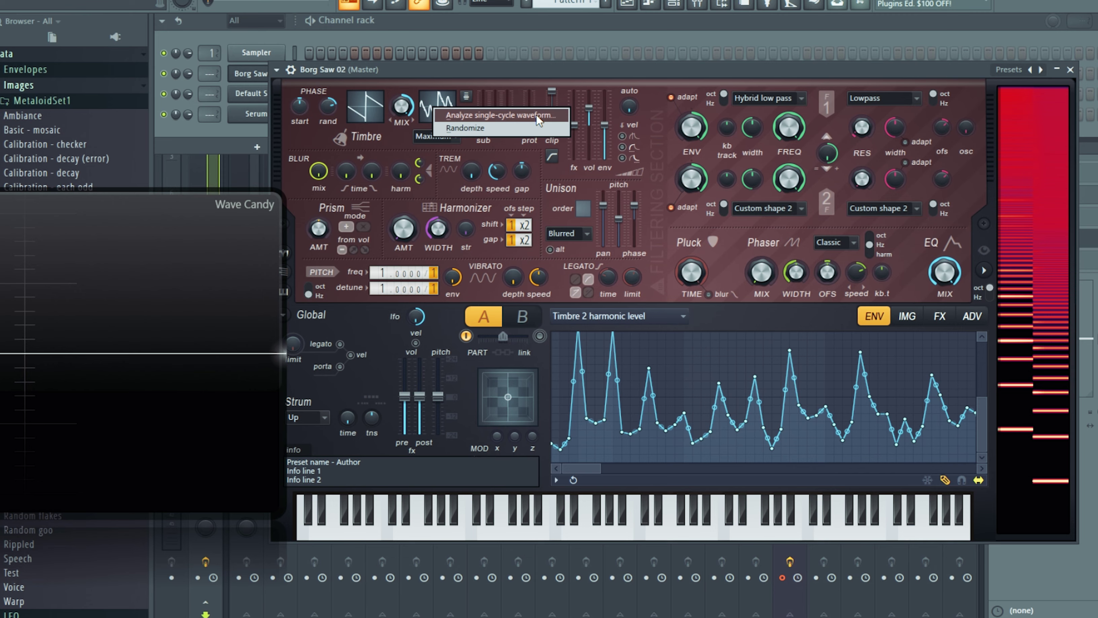
pyautogui.click(546, 75)
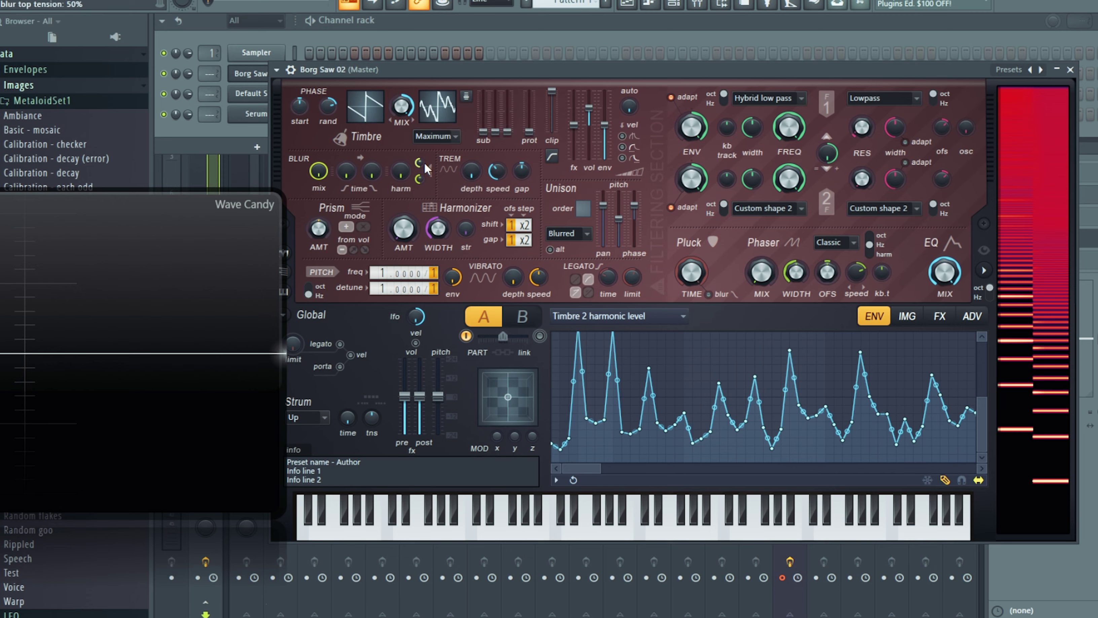